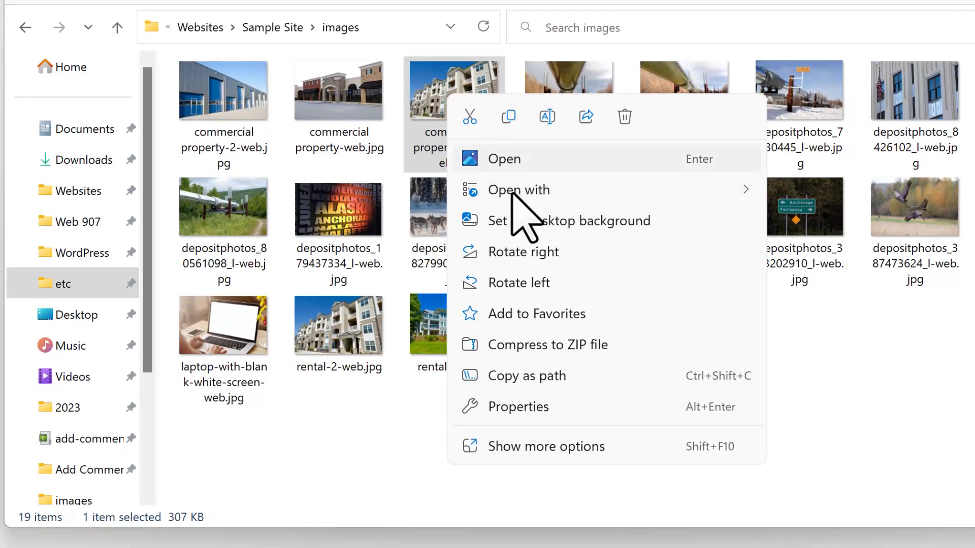
- Rename commercial property-web-web.jpg in the images folder as about.jpg
{"action": "left_click", "coordinate": [533, 447]}
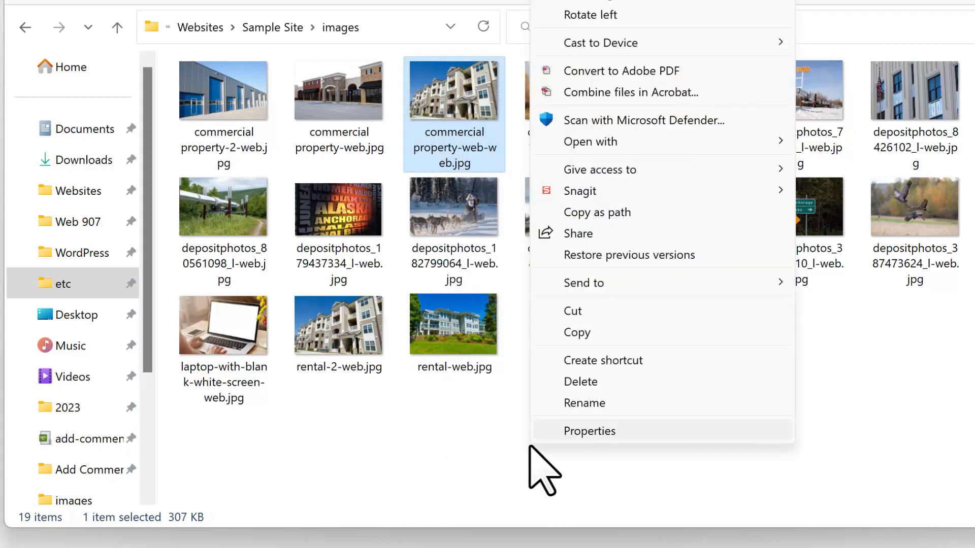
{"action": "left_click", "coordinate": [587, 401]}
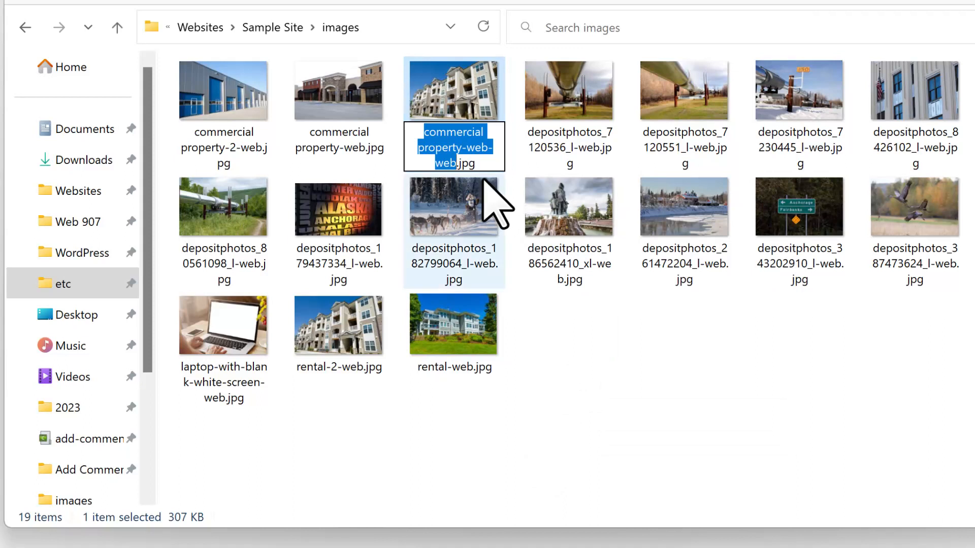
{"action": "type", "text": "about"}
{"action": "key", "text": "Return"}
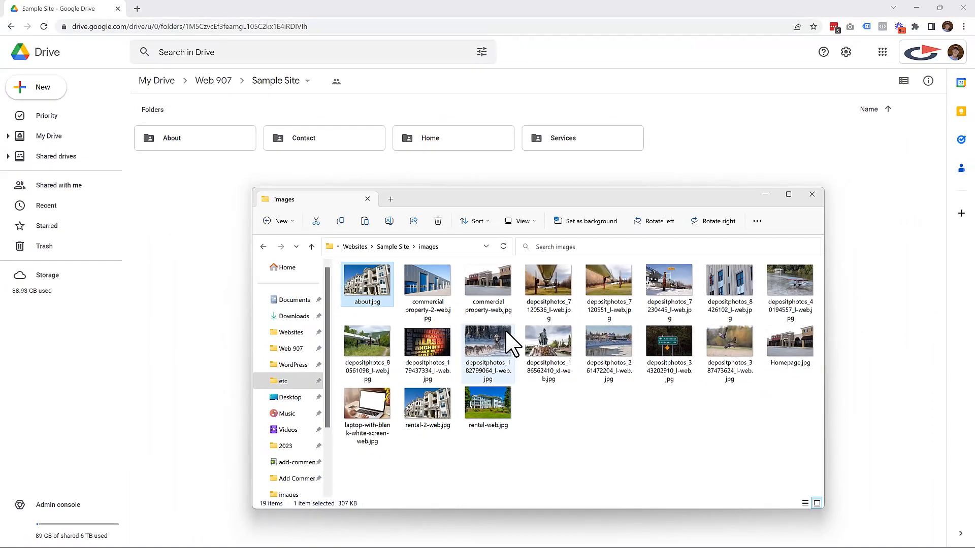
{"action": "left_click", "coordinate": [557, 438]}
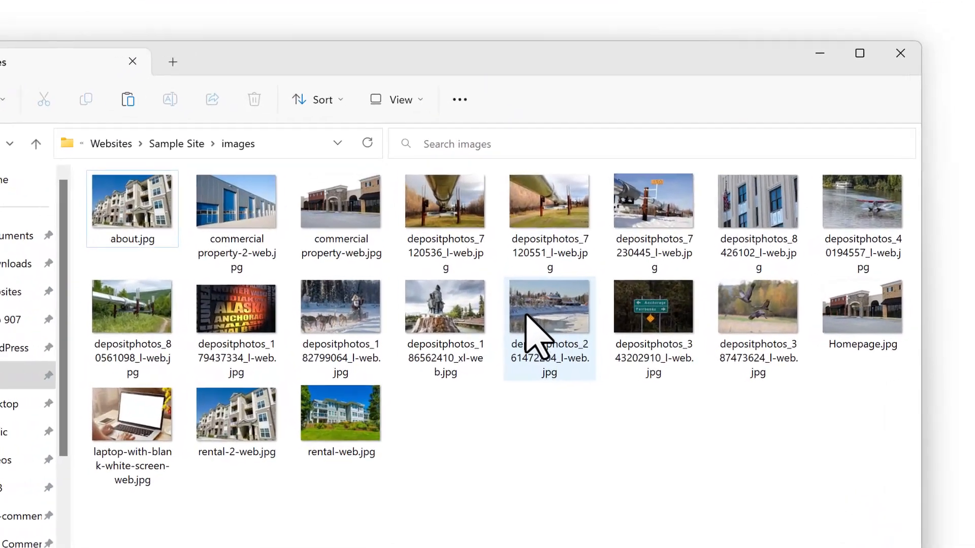
- Rename the depositphotos_261472204_l-web.jpg image as services-environmental.jpg
{"action": "right_click", "coordinate": [589, 359]}
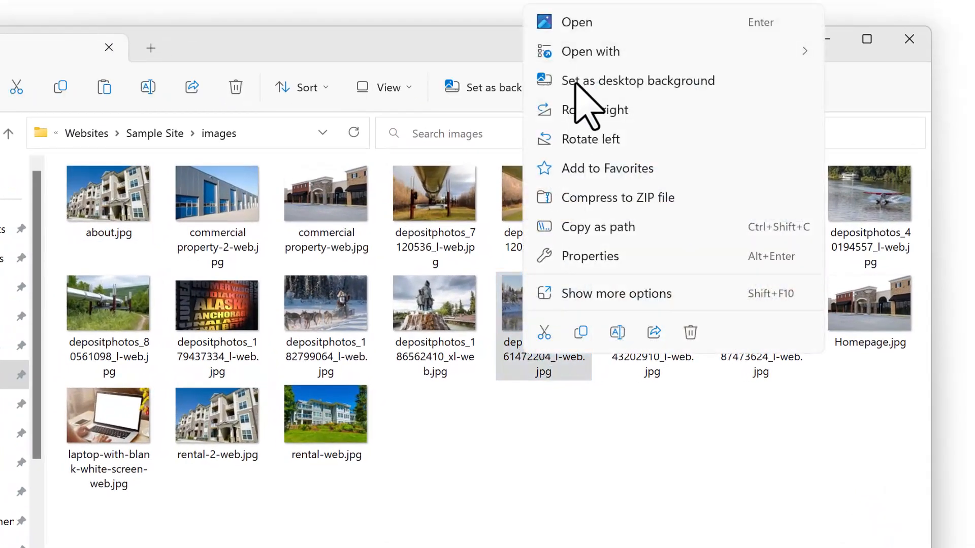
{"action": "left_click", "coordinate": [617, 333]}
{"action": "type", "text": "services-env"}
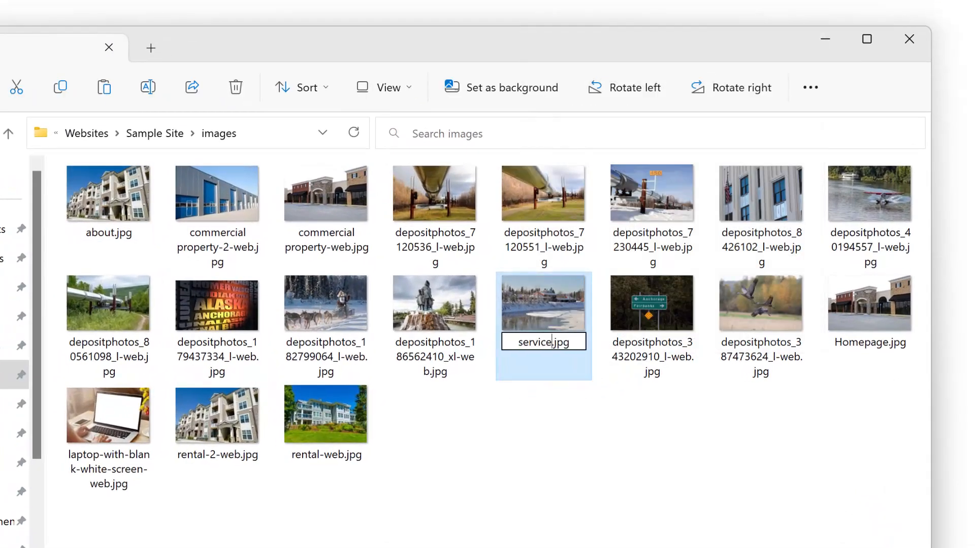
{"action": "type", "text": "ironmental"}
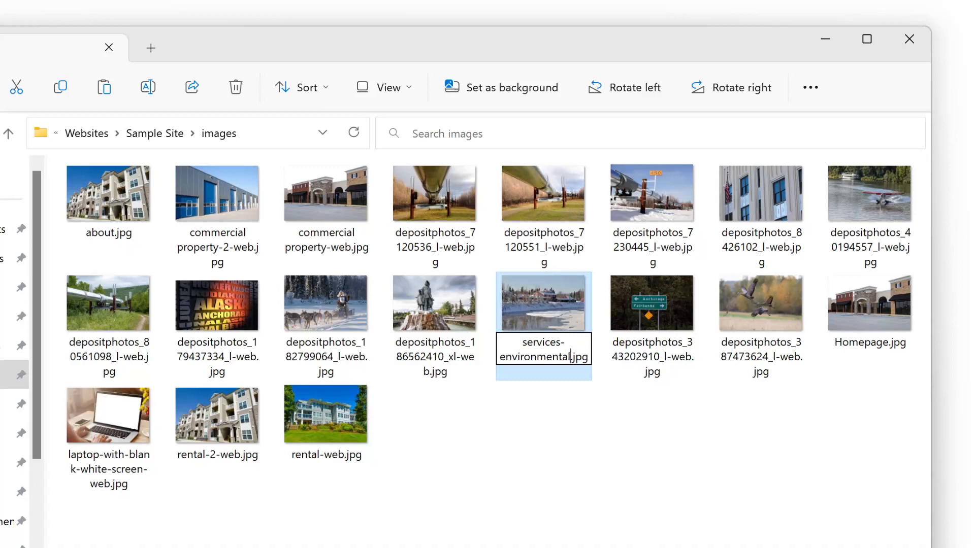
{"action": "key", "text": "Return"}
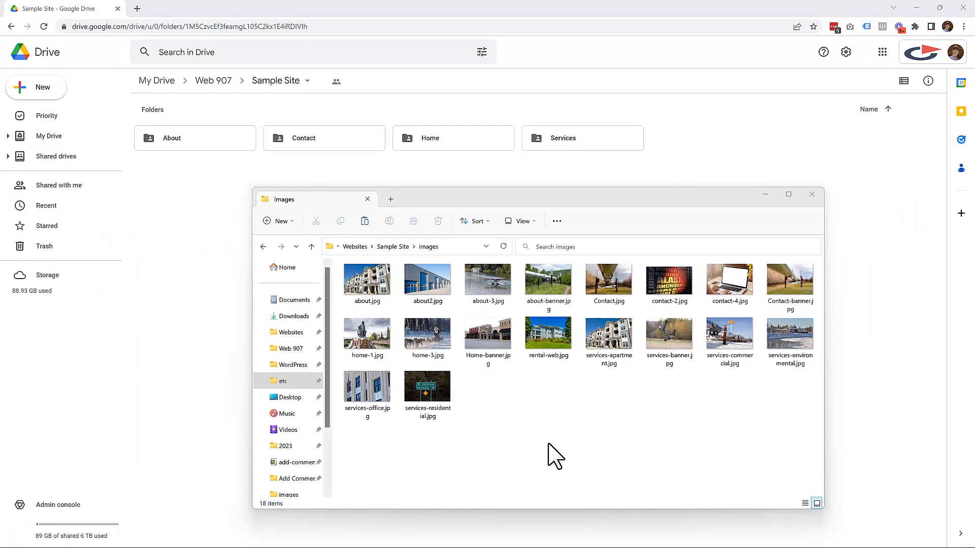
- Upload about.jpg, about2.jpg, about-3.jpg and about-banner.jpg from the images folder to the About folder in Google Drive
{"action": "left_click", "coordinate": [765, 194]}
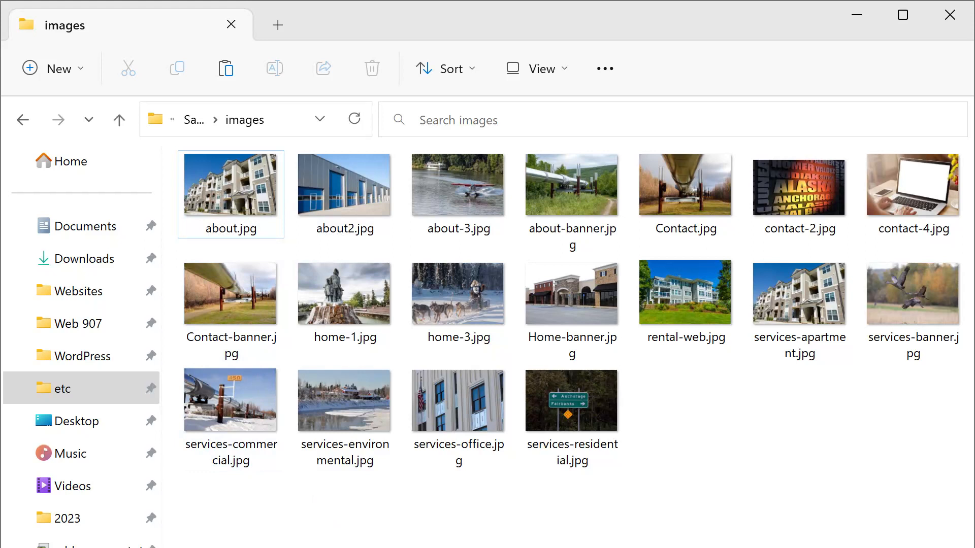
{"action": "left_click", "coordinate": [249, 231]}
{"action": "left_click", "coordinate": [316, 187], "text": "ctrl"}
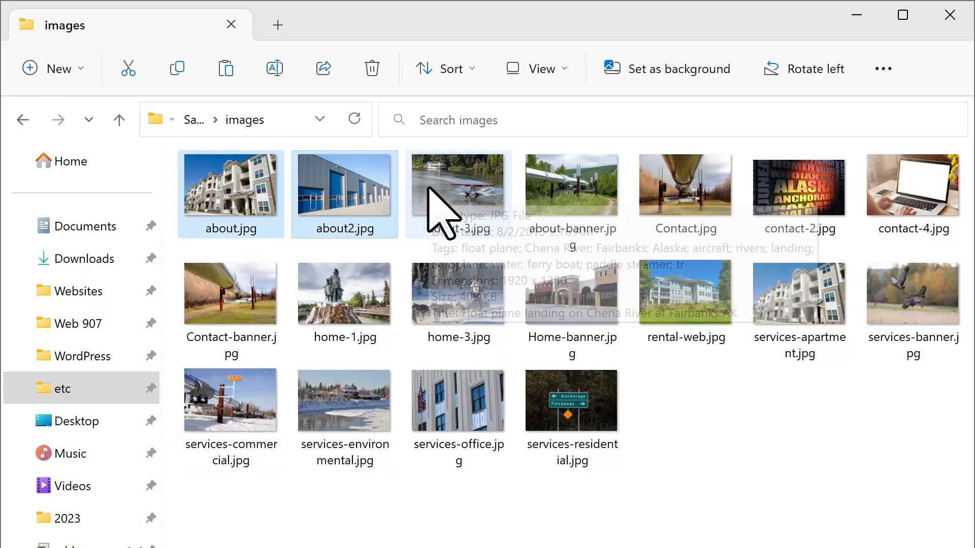
{"action": "left_click", "coordinate": [431, 192], "text": "ctrl"}
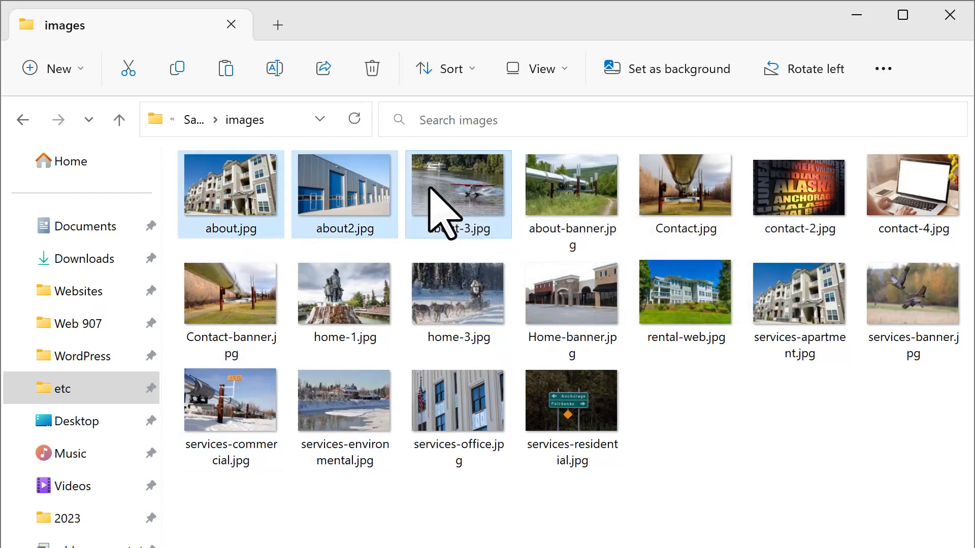
{"action": "left_click", "coordinate": [587, 188], "text": "ctrl"}
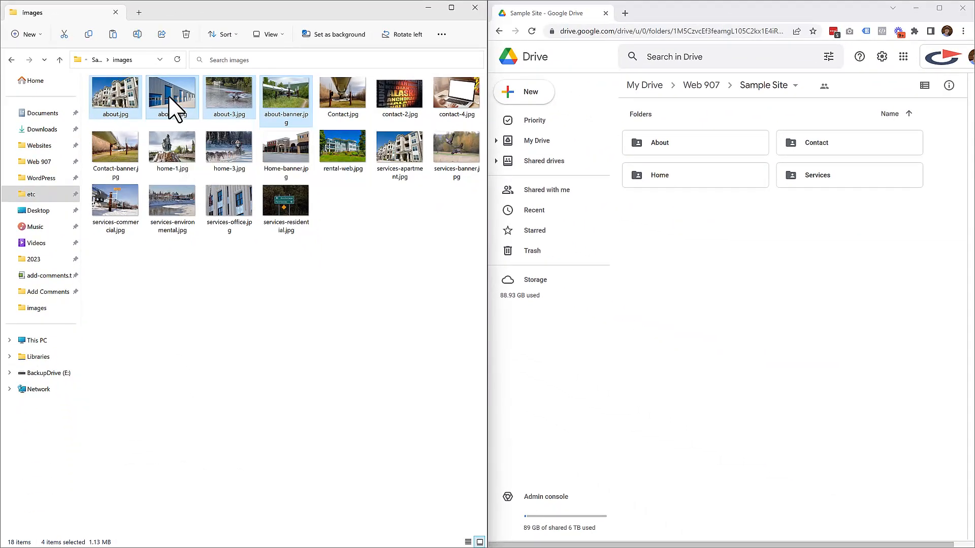
{"action": "left_click_drag", "start_coordinate": [172, 108], "coordinate": [698, 144]}
{"action": "left_click", "coordinate": [343, 372]}
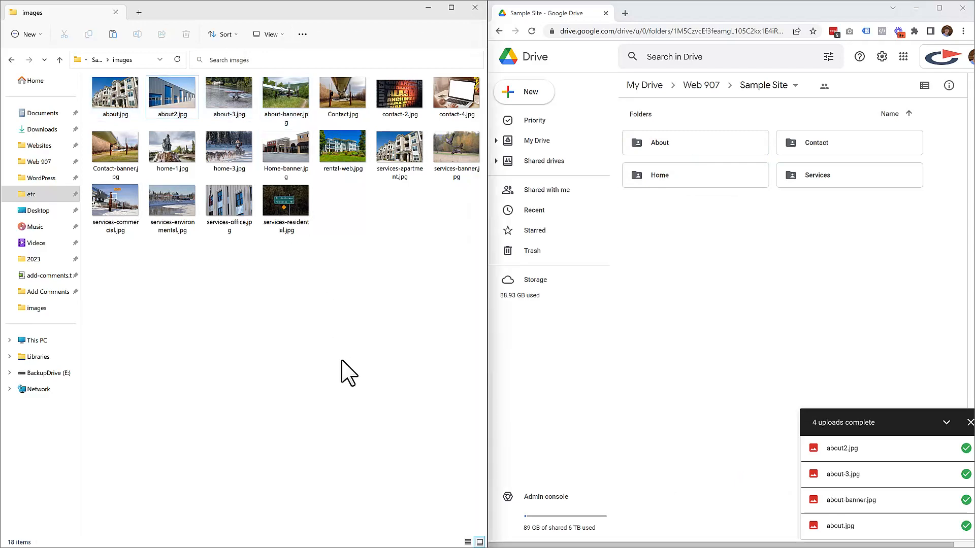
- Upload Contact.jpg, contact-2.jpg, contact-4.jpg and Contact-banner.jpg to the Contact folder in Google Drive
{"action": "left_click", "coordinate": [342, 106]}
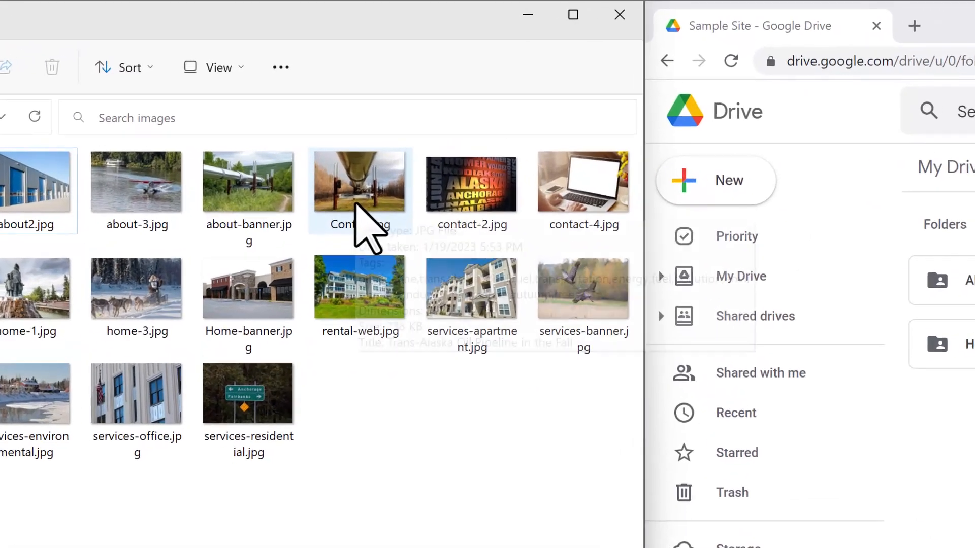
{"action": "left_click", "coordinate": [463, 203], "text": "ctrl"}
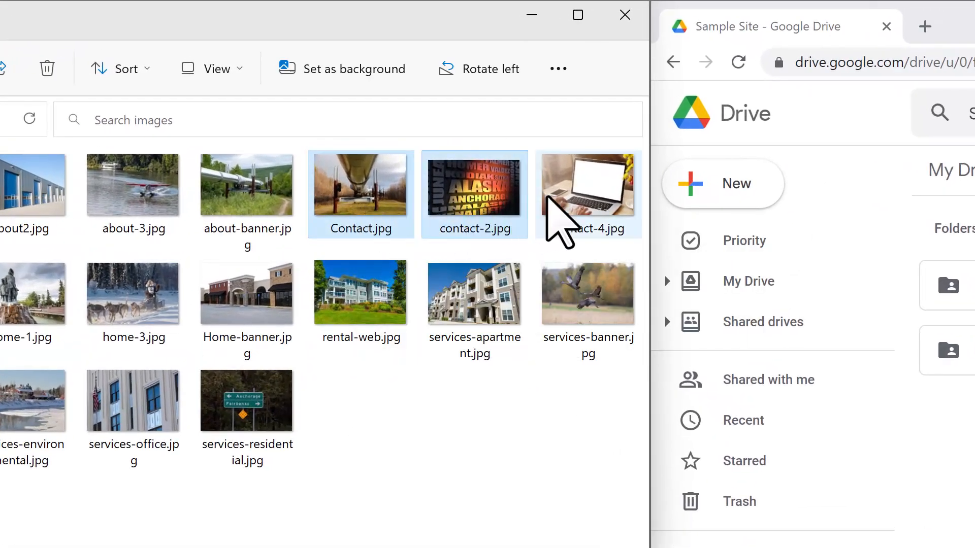
{"action": "left_click", "coordinate": [566, 197], "text": "ctrl"}
{"action": "left_click", "coordinate": [566, 197], "text": "ctrl"}
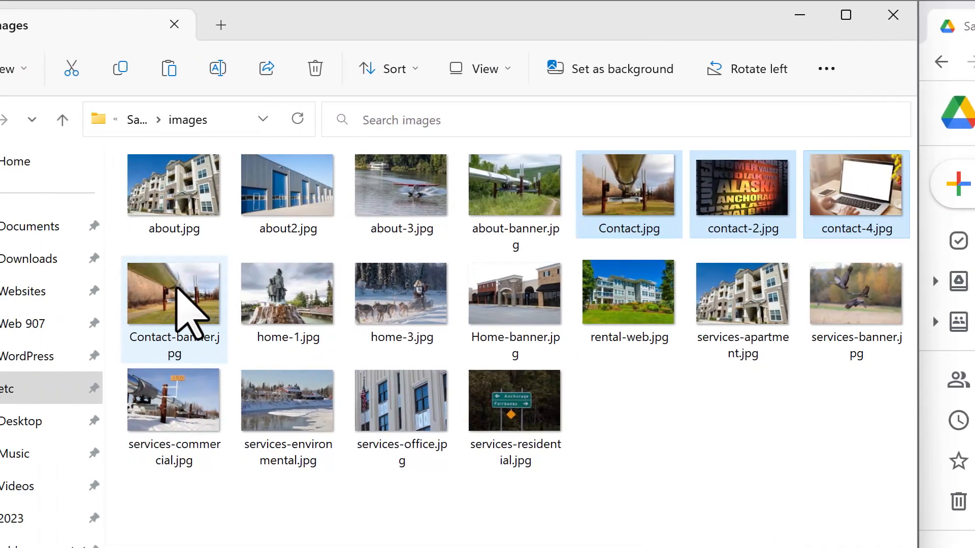
{"action": "left_click", "coordinate": [229, 290], "text": "ctrl"}
{"action": "left_click_drag", "start_coordinate": [222, 308], "coordinate": [758, 297]}
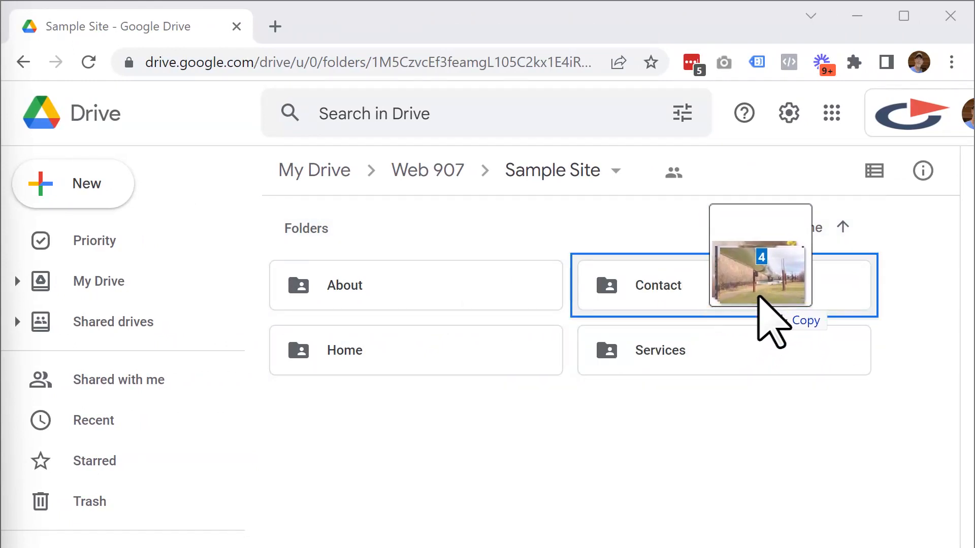
{"action": "left_click_drag", "start_coordinate": [759, 297], "coordinate": [759, 297]}
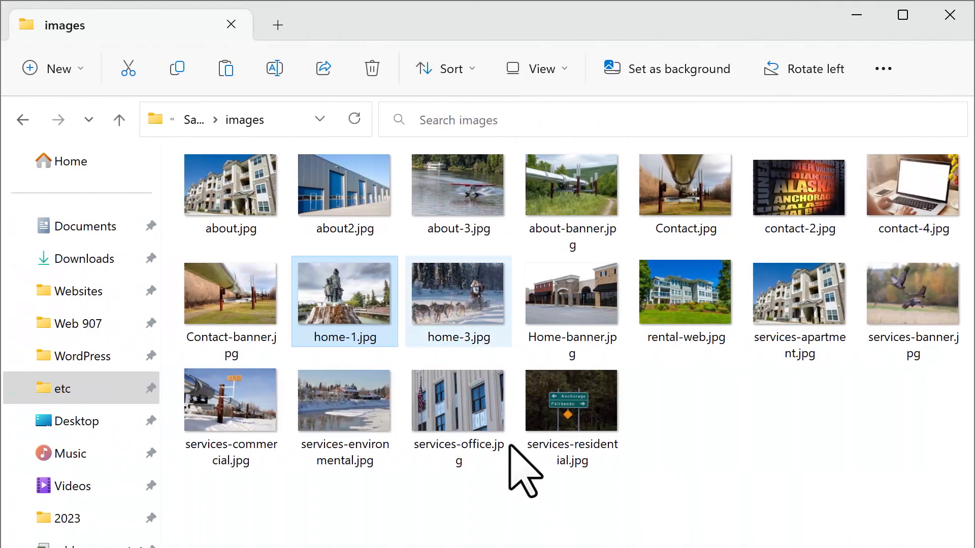
- Upload home-1.jpg, home-3.jpg and Home-banner.jpg to the Home folder in Google Drive
{"action": "left_click", "coordinate": [461, 304], "text": "ctrl"}
{"action": "left_click", "coordinate": [559, 300], "text": "ctrl"}
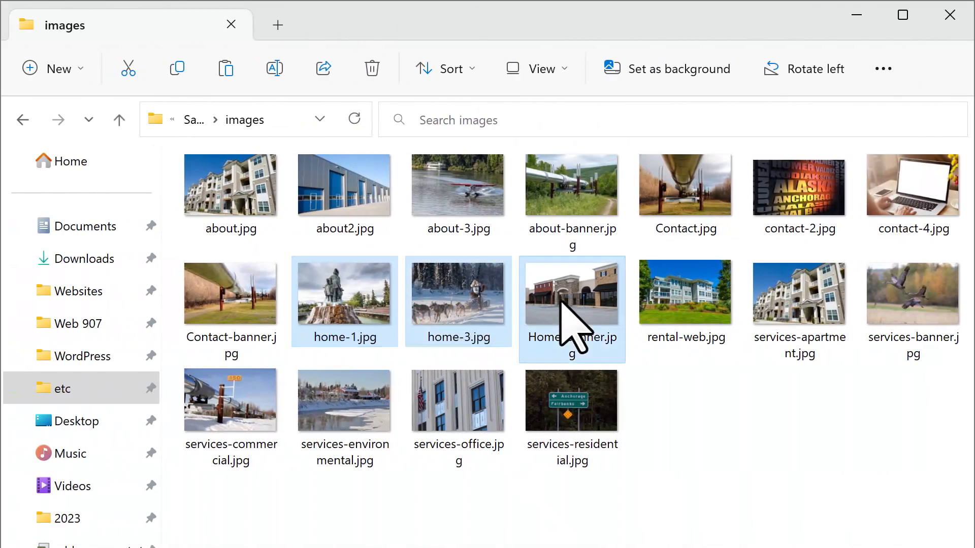
{"action": "left_click_drag", "start_coordinate": [561, 300], "coordinate": [480, 369]}
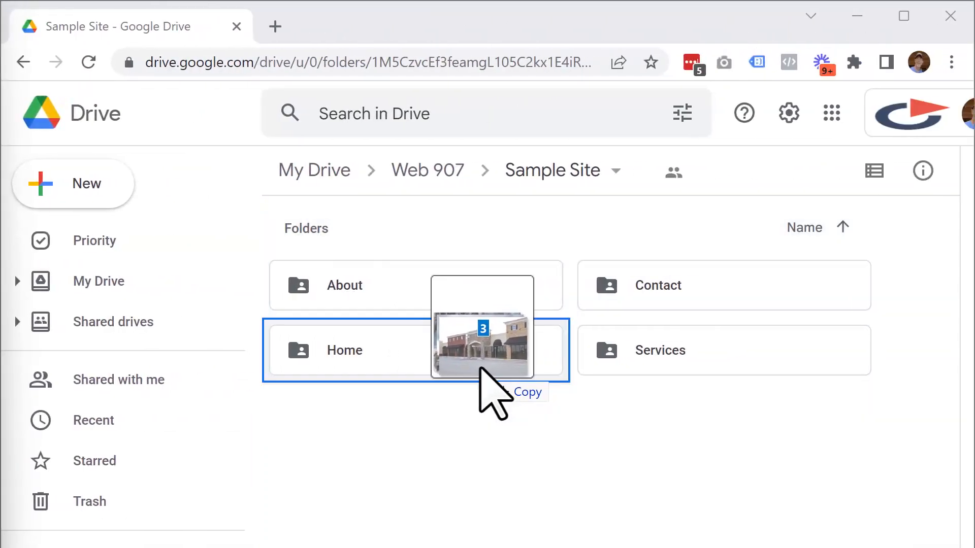
{"action": "left_click_drag", "start_coordinate": [479, 369], "coordinate": [485, 368]}
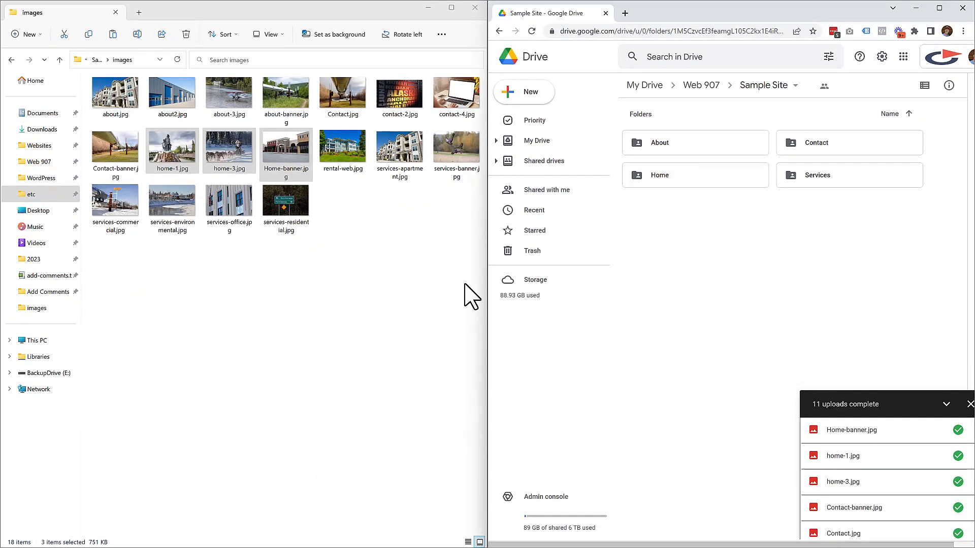
- Upload the apartment, banner, commercial, environmental, office and residential services images to the Services folder in Google Drive
{"action": "left_click", "coordinate": [375, 213]}
{"action": "left_click", "coordinate": [400, 160]}
{"action": "left_click", "coordinate": [454, 153], "text": "ctrl"}
{"action": "left_click", "coordinate": [288, 206], "text": "ctrl"}
{"action": "left_click", "coordinate": [231, 207], "text": "ctrl"}
{"action": "left_click", "coordinate": [173, 208], "text": "ctrl"}
{"action": "left_click", "coordinate": [119, 210], "text": "ctrl"}
{"action": "left_click_drag", "start_coordinate": [412, 165], "coordinate": [835, 190]}
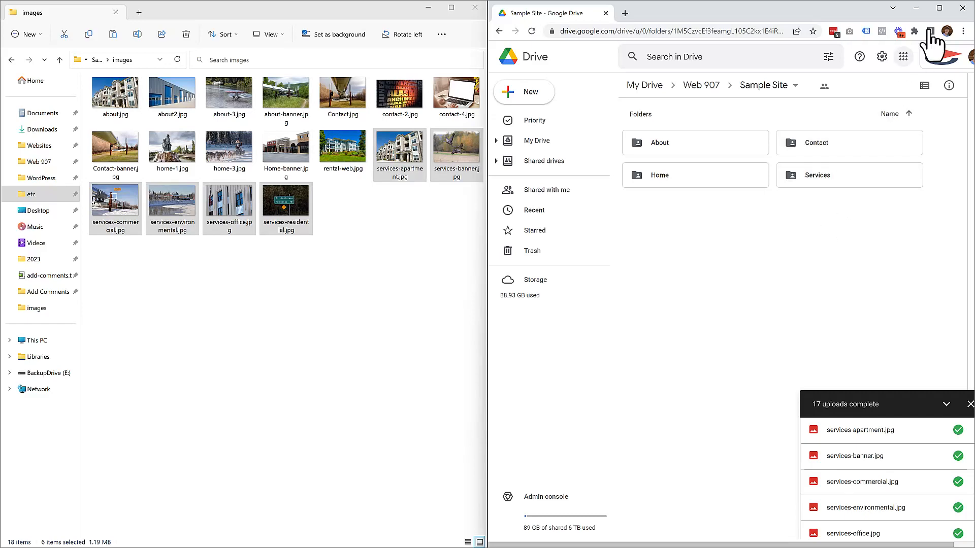
- Maximize Google Drive and check the uploaded images in the About, Contact, Home and Services folders
{"action": "left_click", "coordinate": [938, 8]}
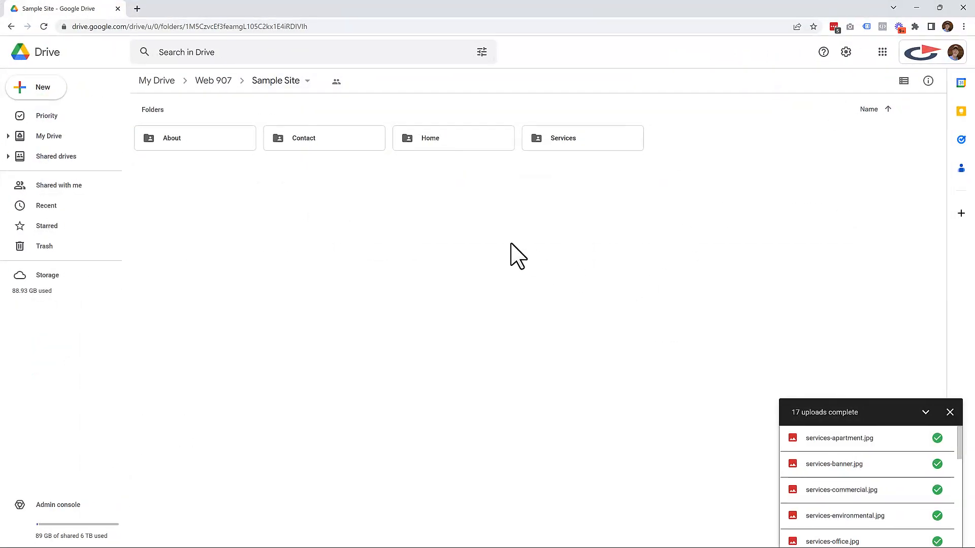
{"action": "double_click", "coordinate": [220, 146]}
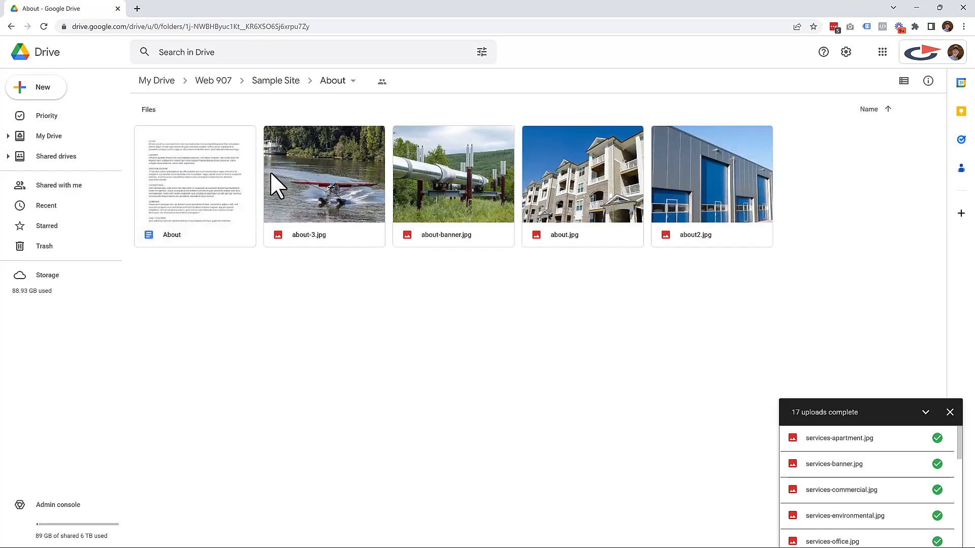
{"action": "left_click", "coordinate": [300, 82]}
{"action": "double_click", "coordinate": [361, 144]}
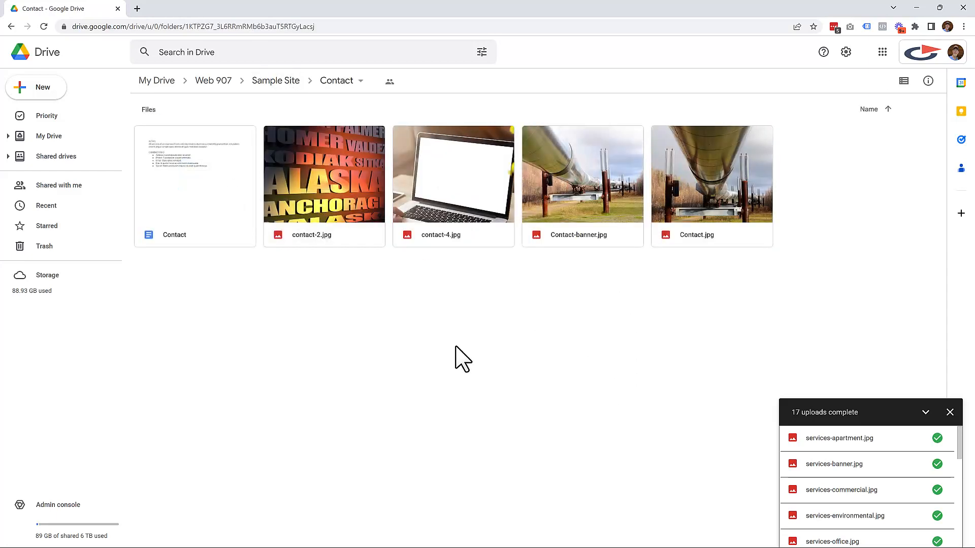
{"action": "left_click", "coordinate": [286, 82]}
{"action": "double_click", "coordinate": [482, 145]}
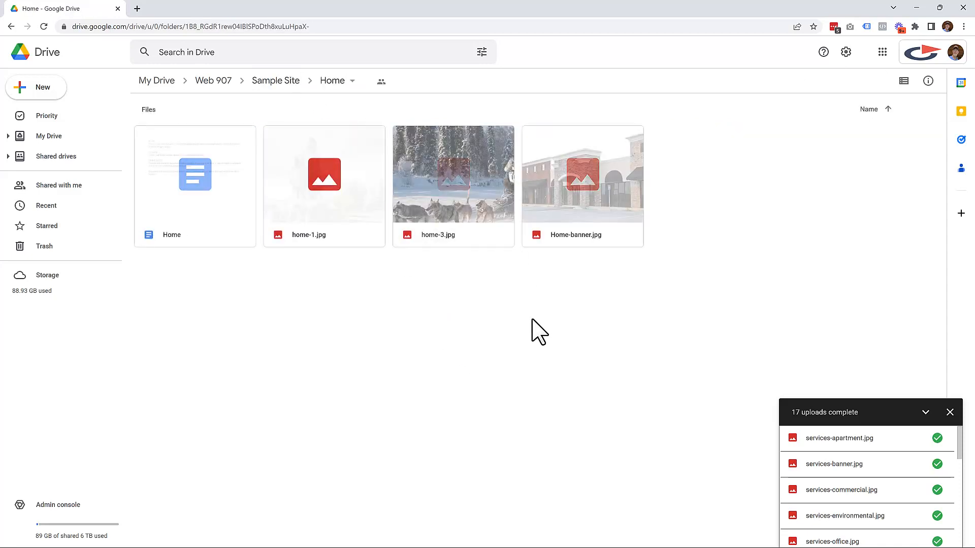
{"action": "left_click", "coordinate": [298, 83]}
{"action": "double_click", "coordinate": [559, 140]}
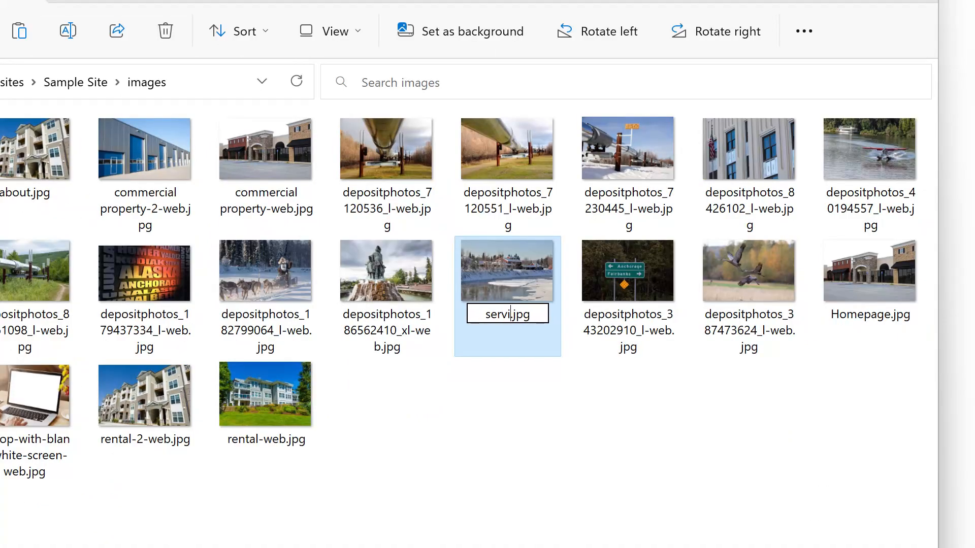
- Complete the selected river image's new file name as services-environmental.jpg
{"action": "type", "text": "ces-env"}
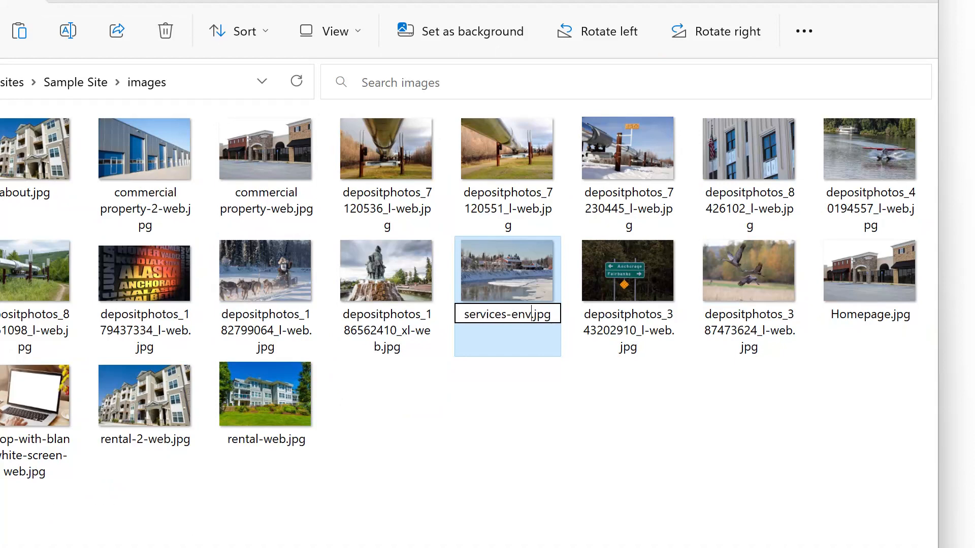
{"action": "type", "text": "ironmental"}
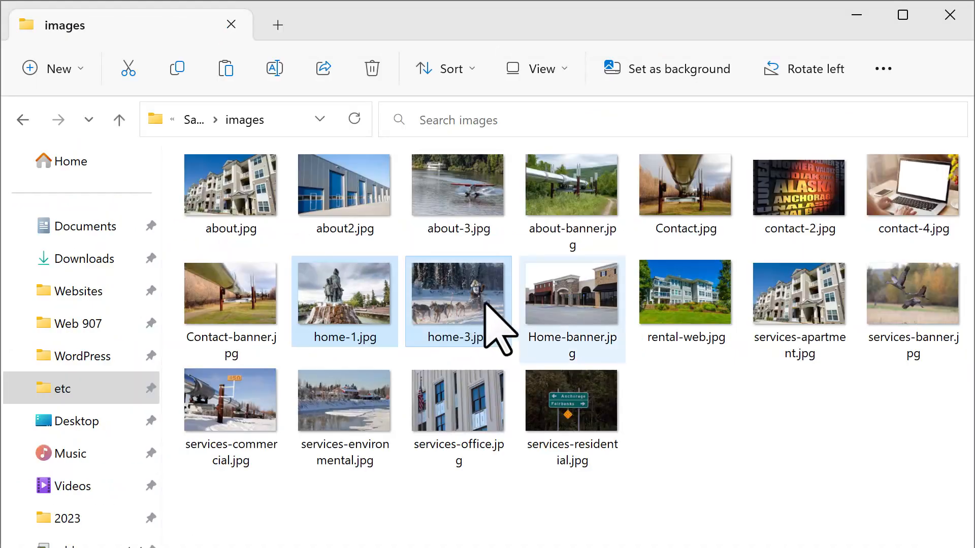
- Add Home-banner.jpg to the selected home-1.jpg and home-3.jpg, and upload all three to the Home folder in Google Drive
{"action": "left_click", "coordinate": [563, 307], "text": "ctrl"}
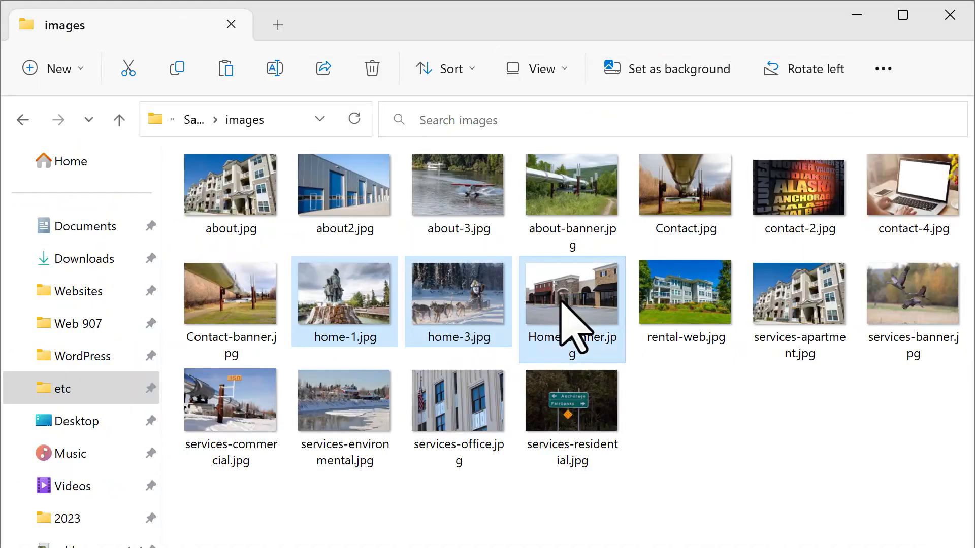
{"action": "left_click_drag", "start_coordinate": [561, 300], "coordinate": [480, 369]}
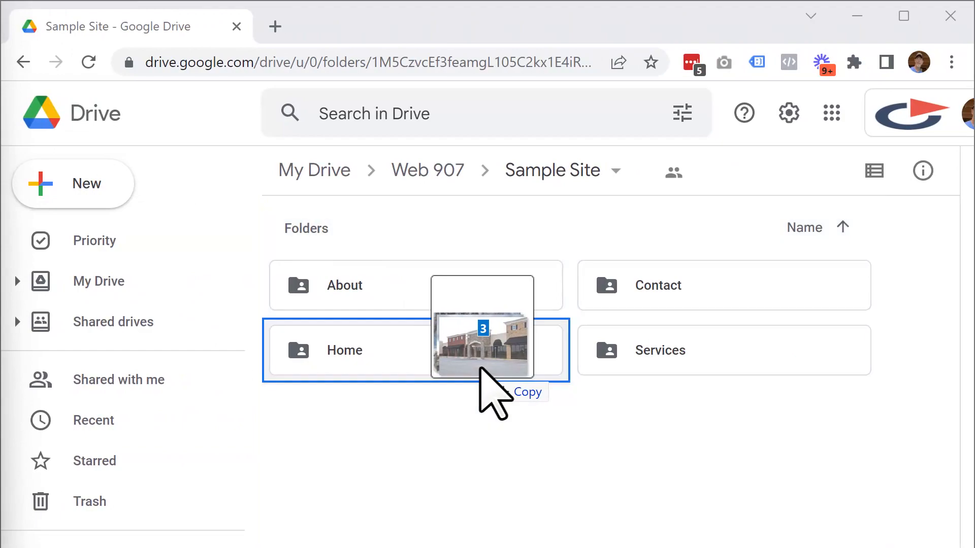
{"action": "left_click_drag", "start_coordinate": [480, 369], "coordinate": [480, 369]}
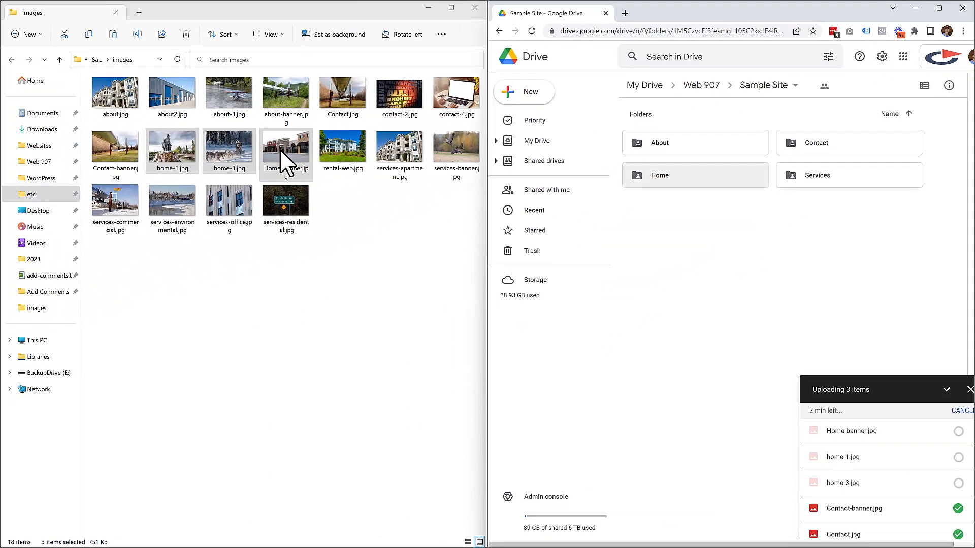